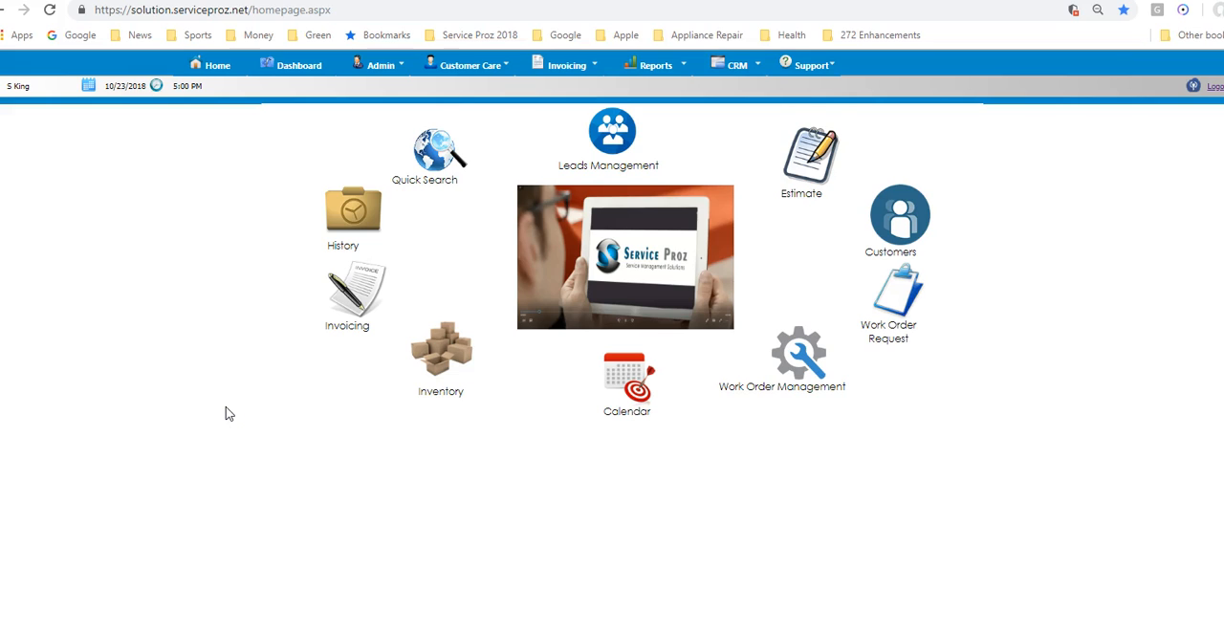
- Open Zip Code Retrieval from the zip code setup page and dismiss the page translation offer
click(373, 74)
mouse_move(361, 138)
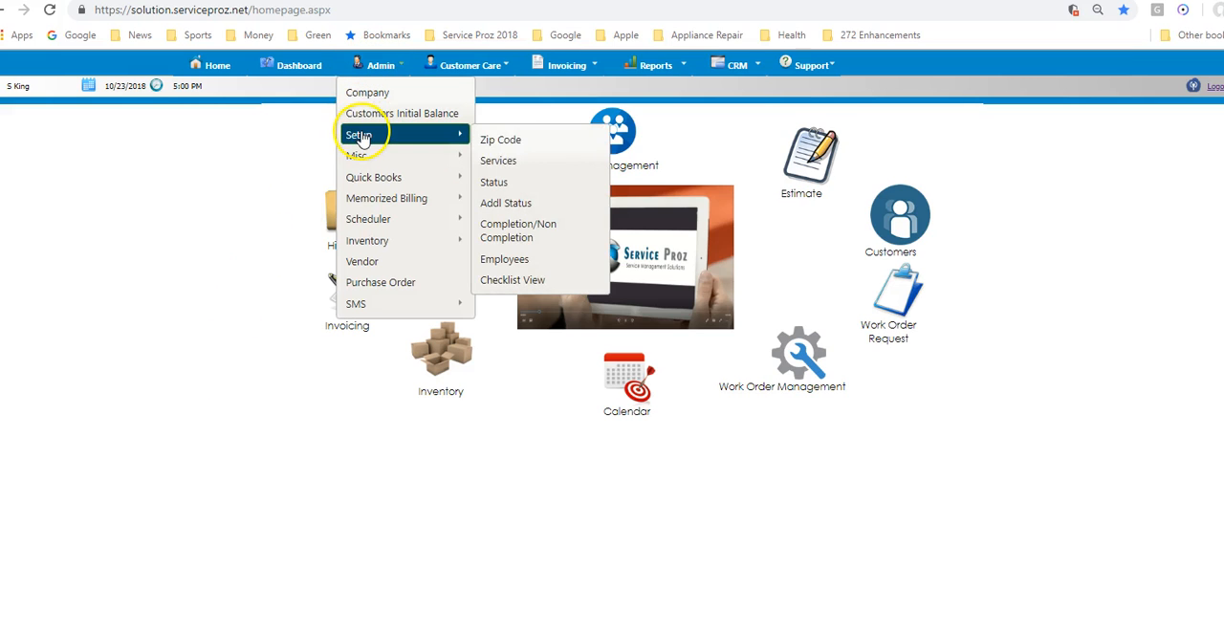
click(517, 140)
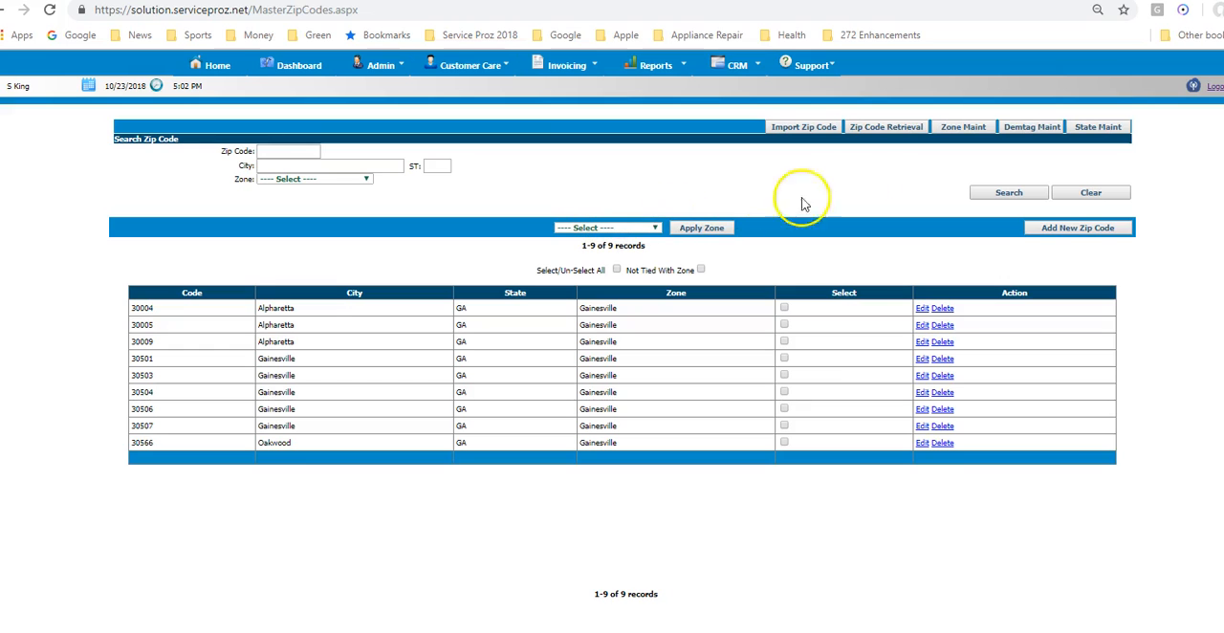
click(886, 129)
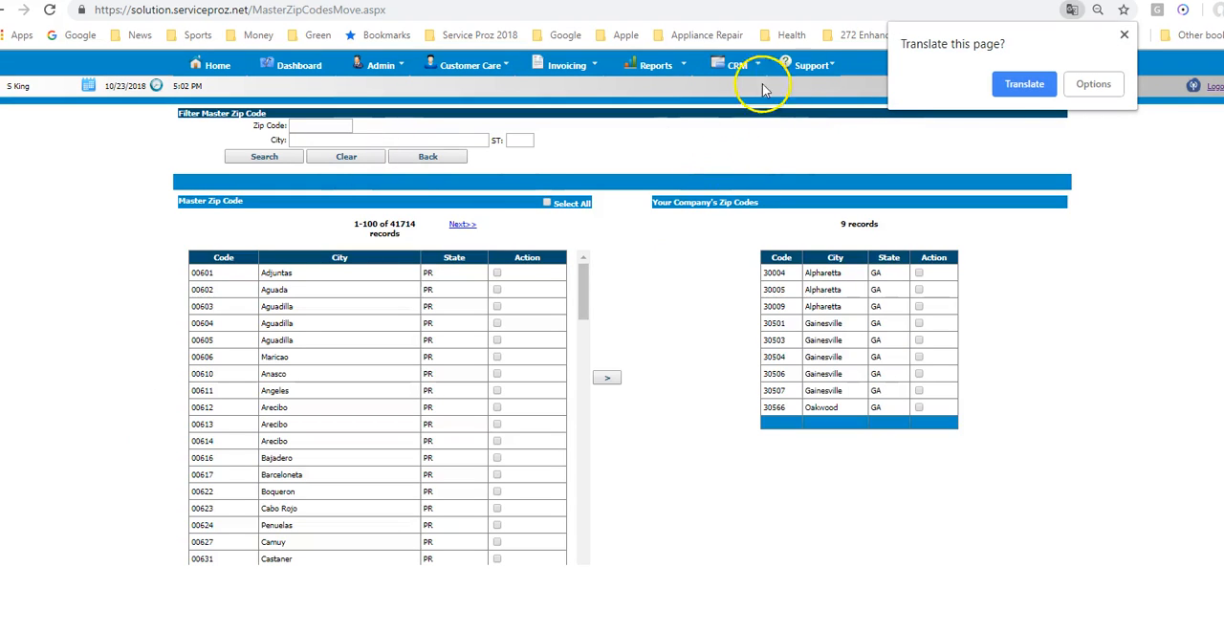
click(1123, 35)
- Search the master zip codes for city Atlanta in state Ga
click(318, 139)
text(At)
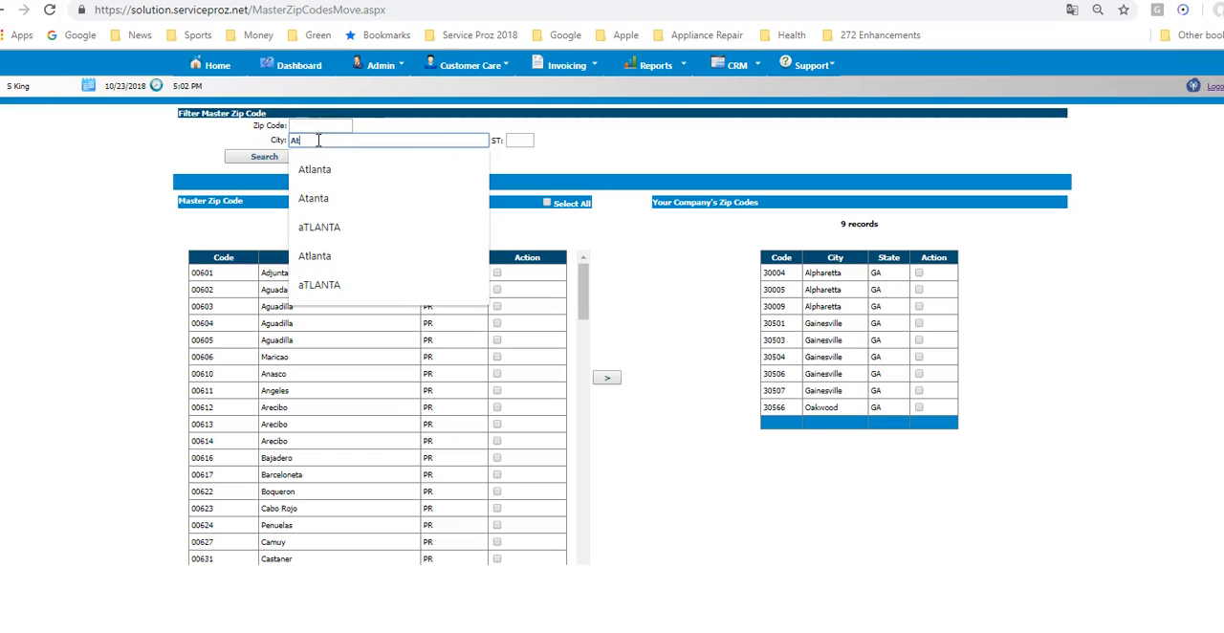
text(lan)
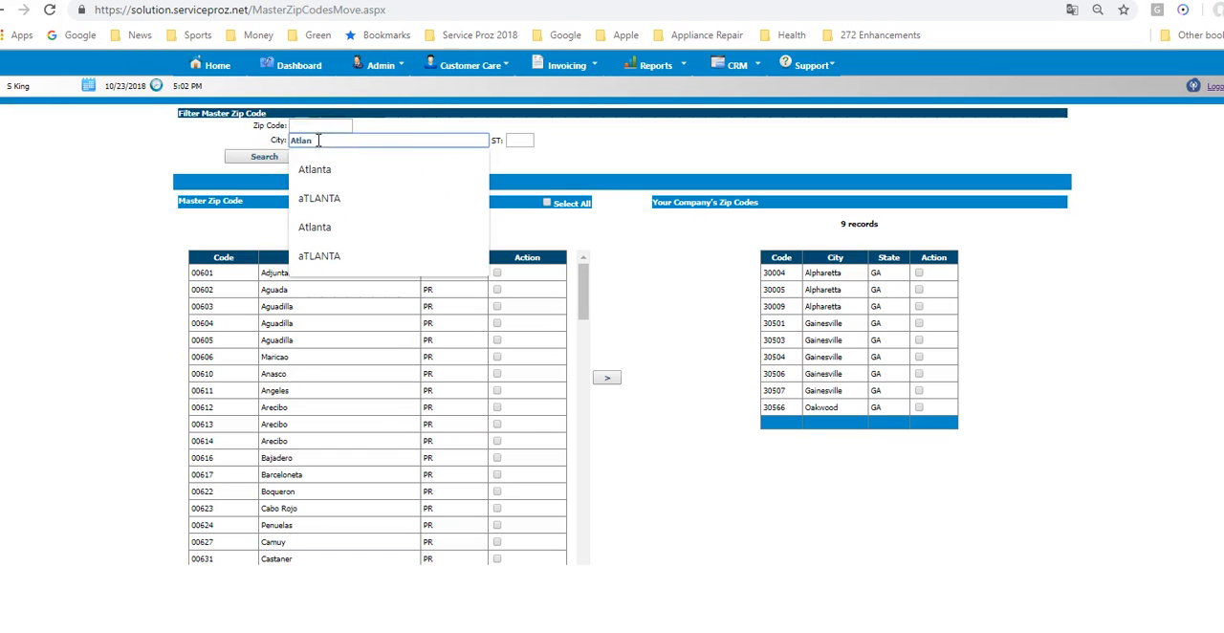
click(326, 171)
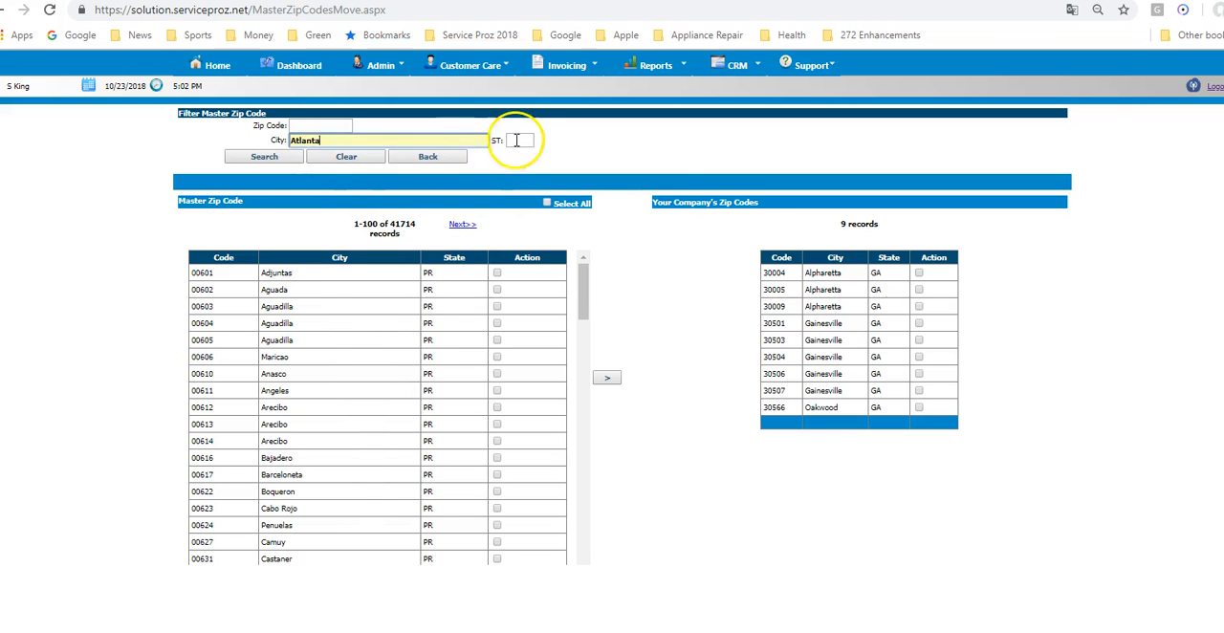
click(516, 139)
text(Ga)
key(Tab)
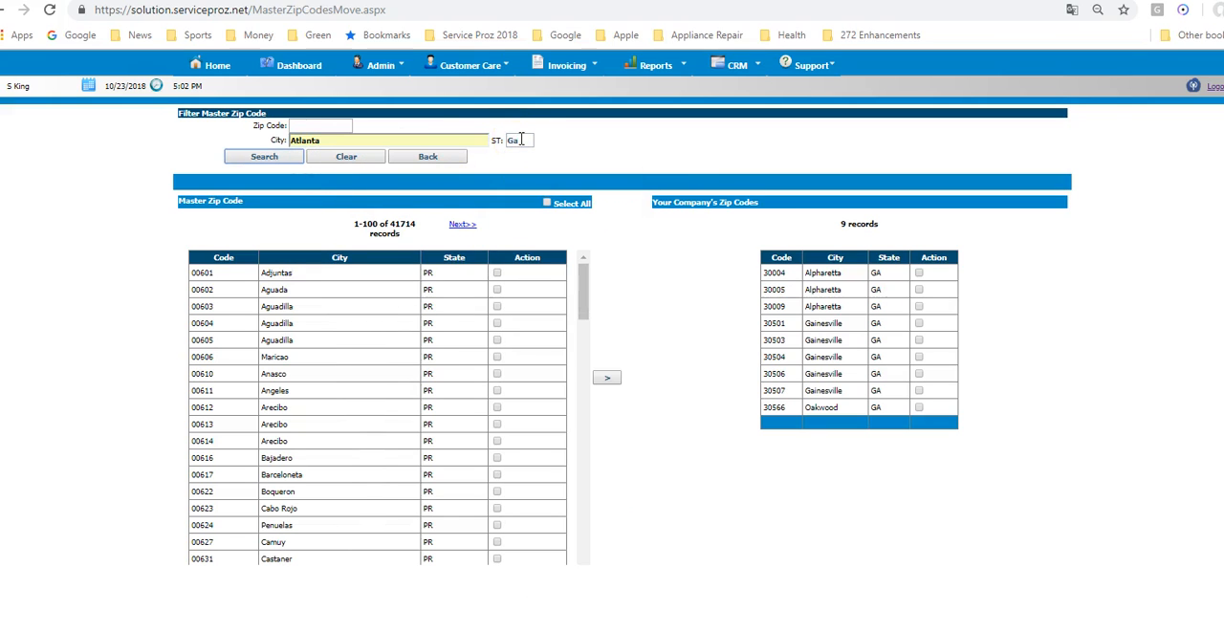
click(292, 158)
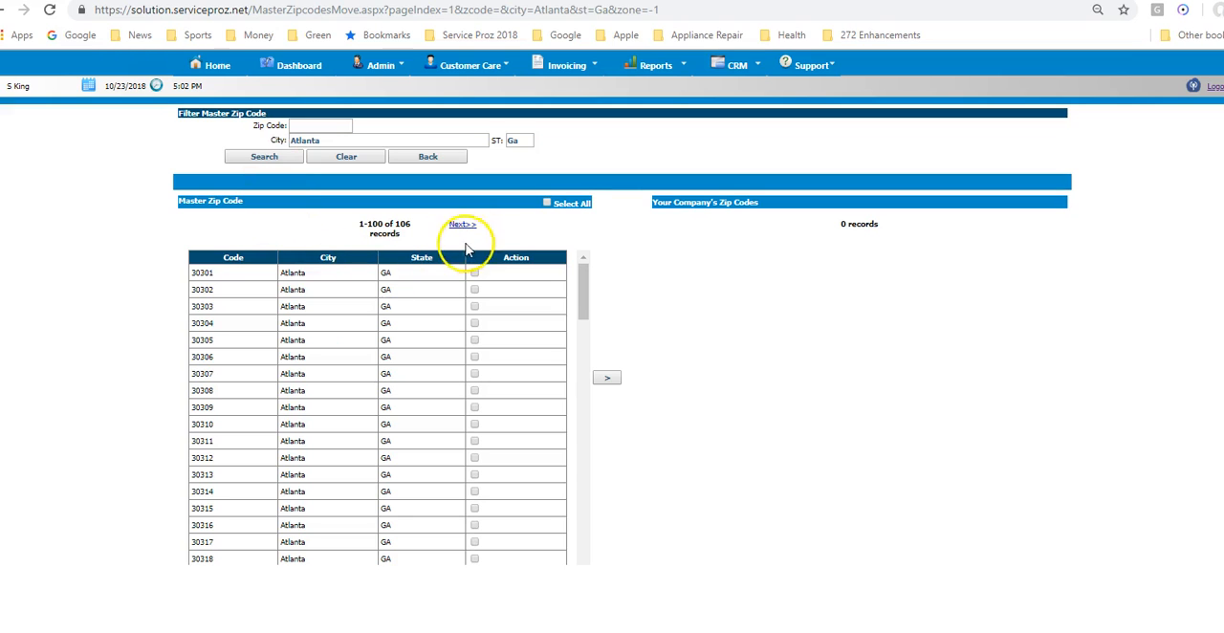
- Copy all Atlanta zip codes on the first results page to the company's zip codes and confirm the move
click(548, 205)
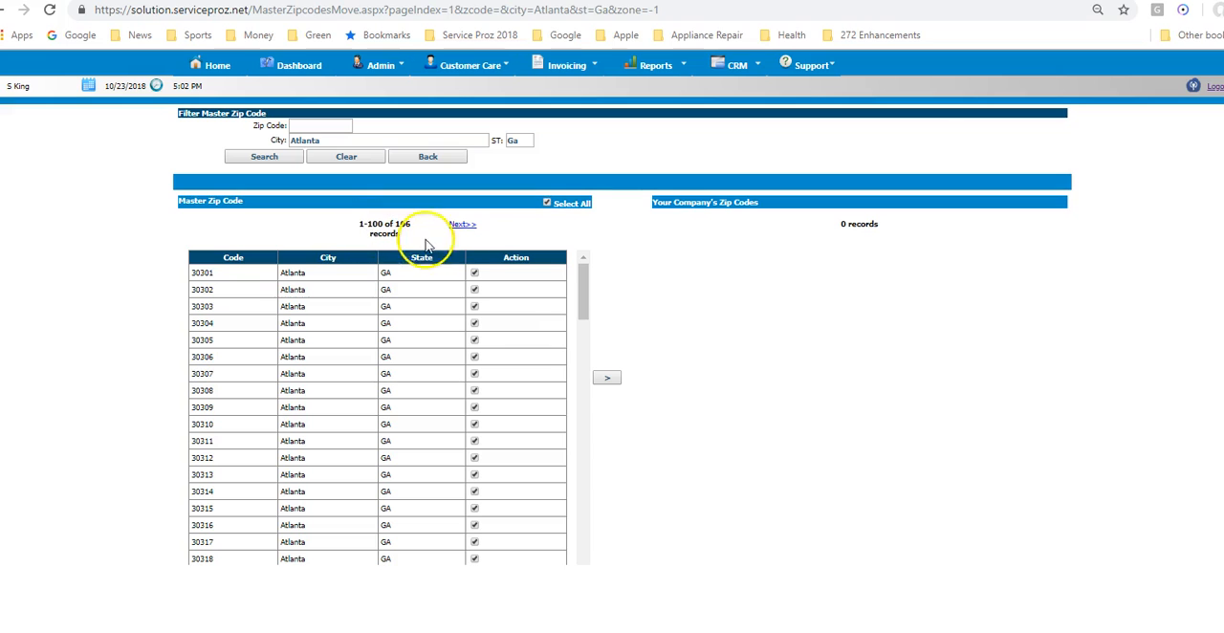
click(606, 379)
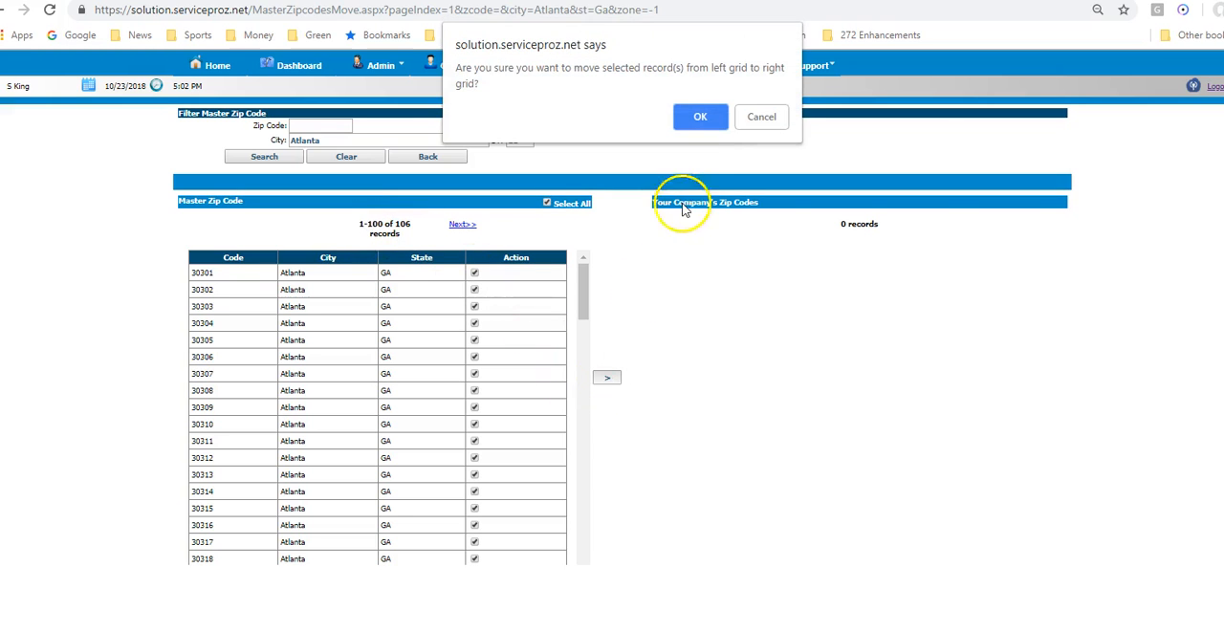
click(699, 118)
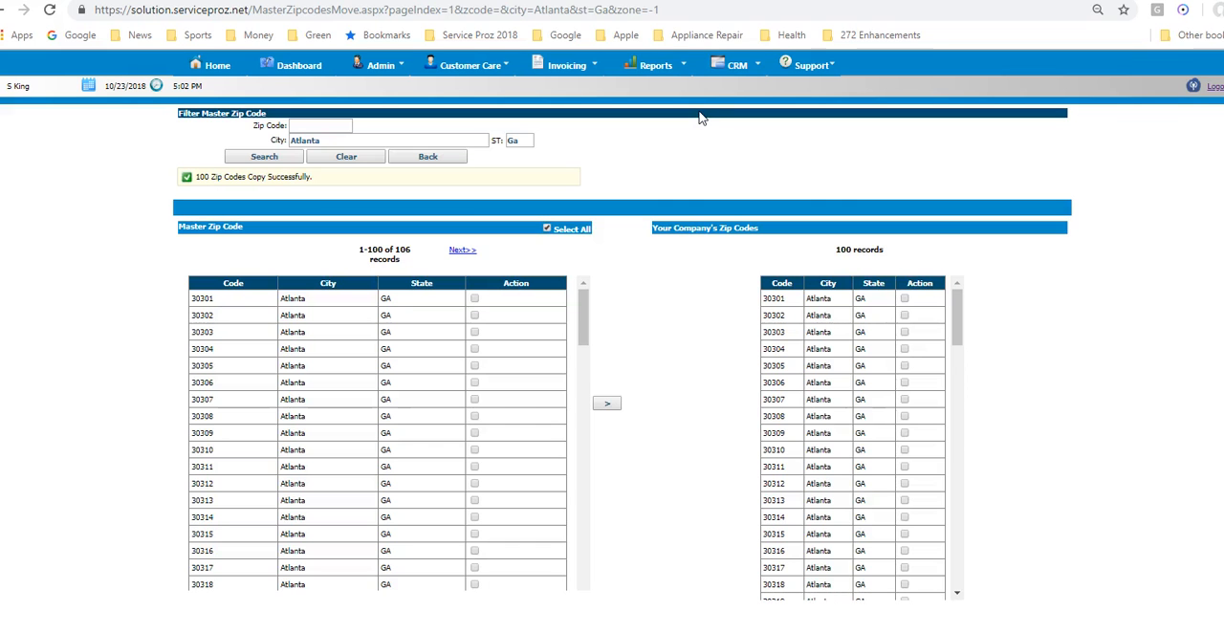
- Copy all Atlanta zip codes on the second results page to the company's zip codes as well
click(461, 254)
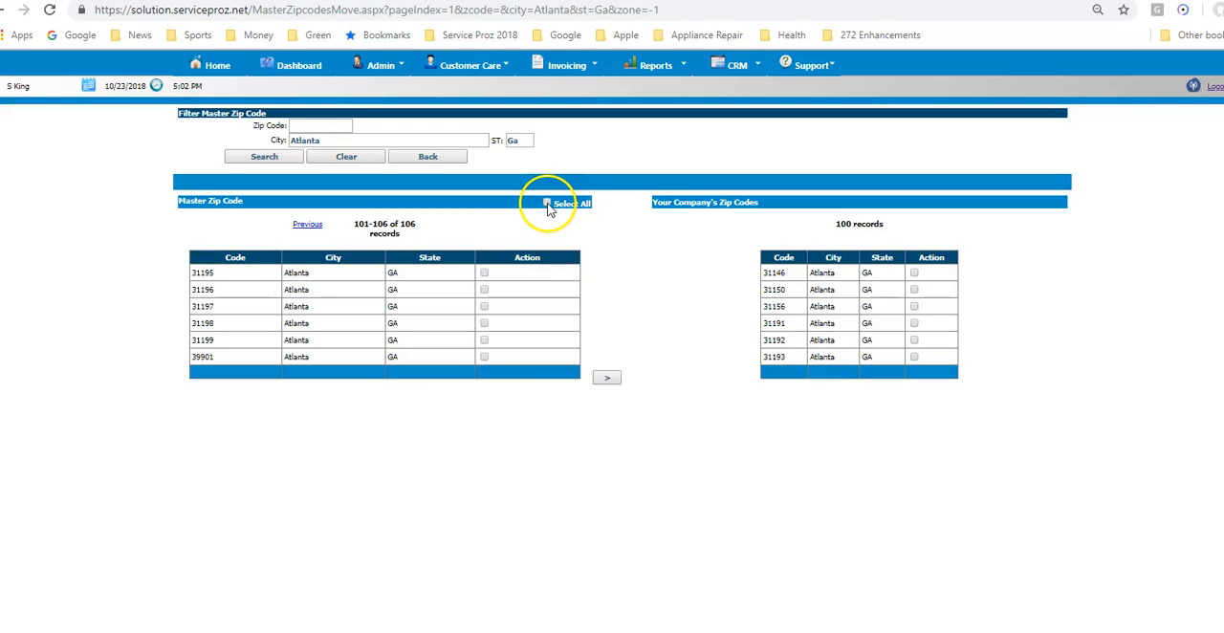
click(608, 380)
click(699, 117)
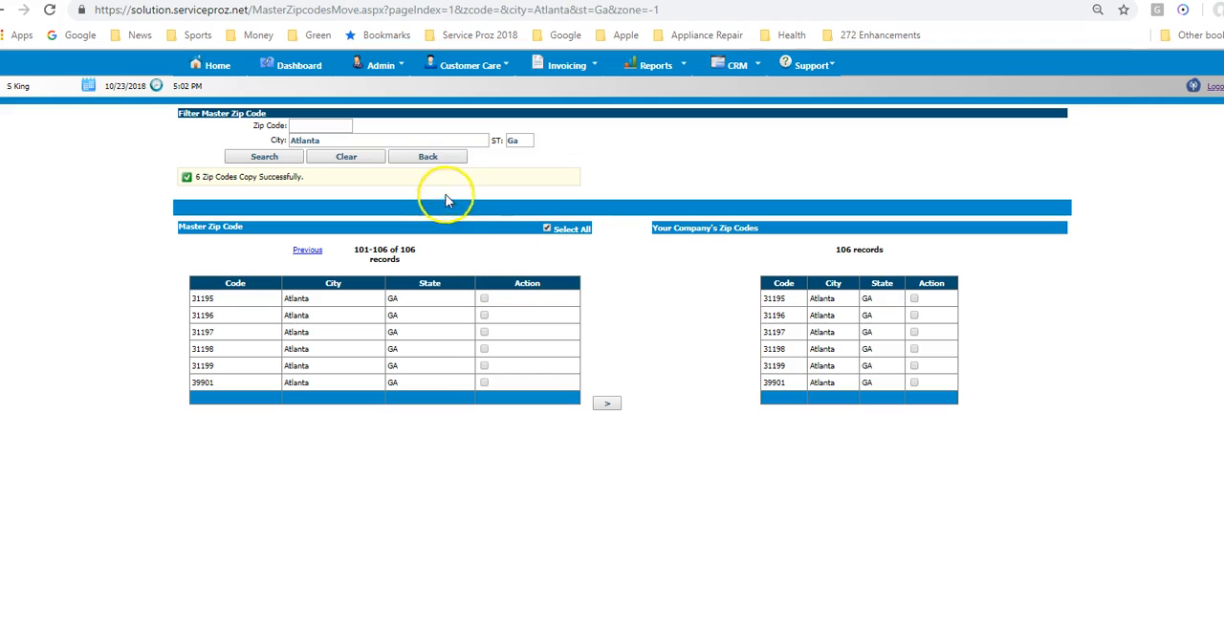
- Return to the zip code setup page listing the company's zip codes
click(380, 64)
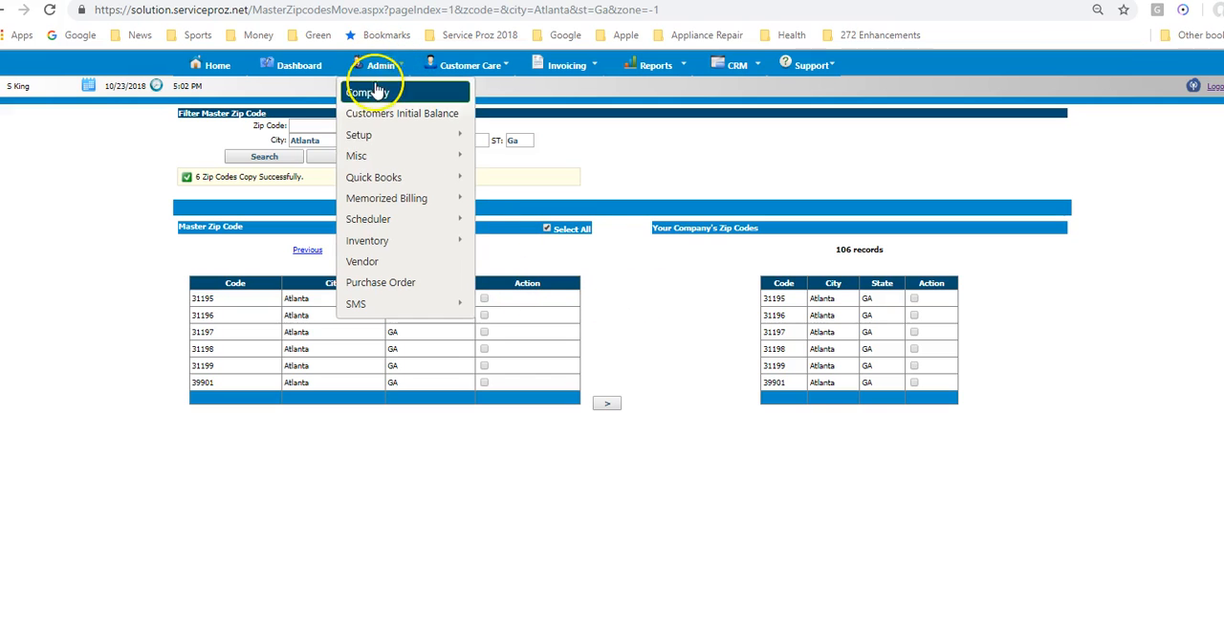
mouse_move(374, 132)
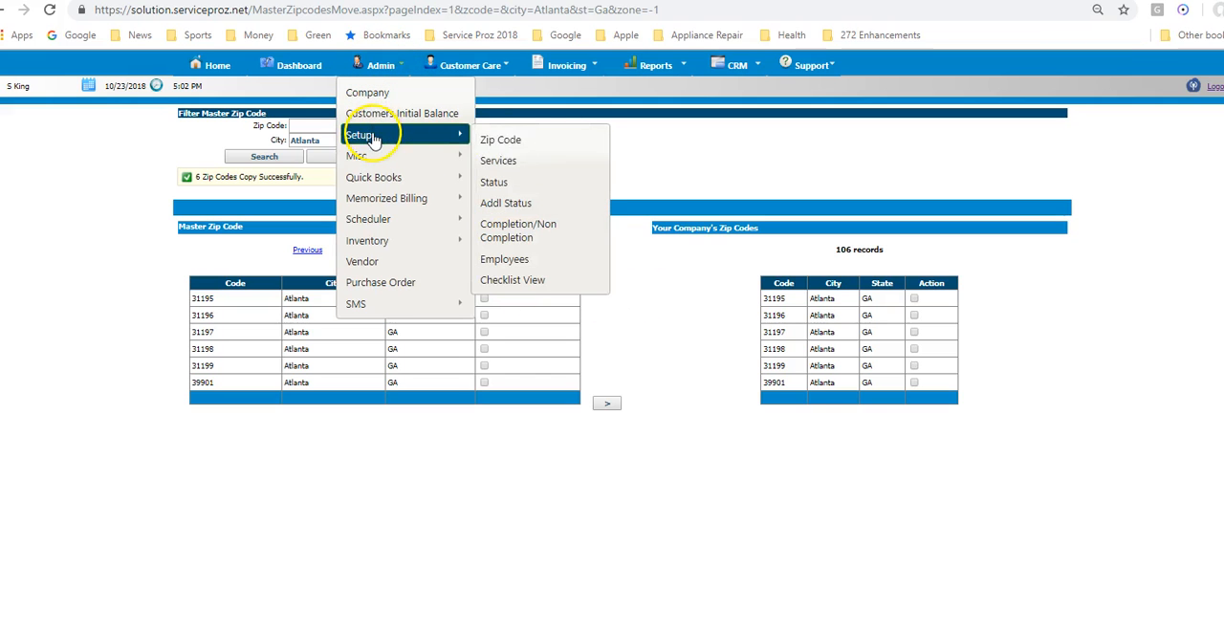
click(510, 139)
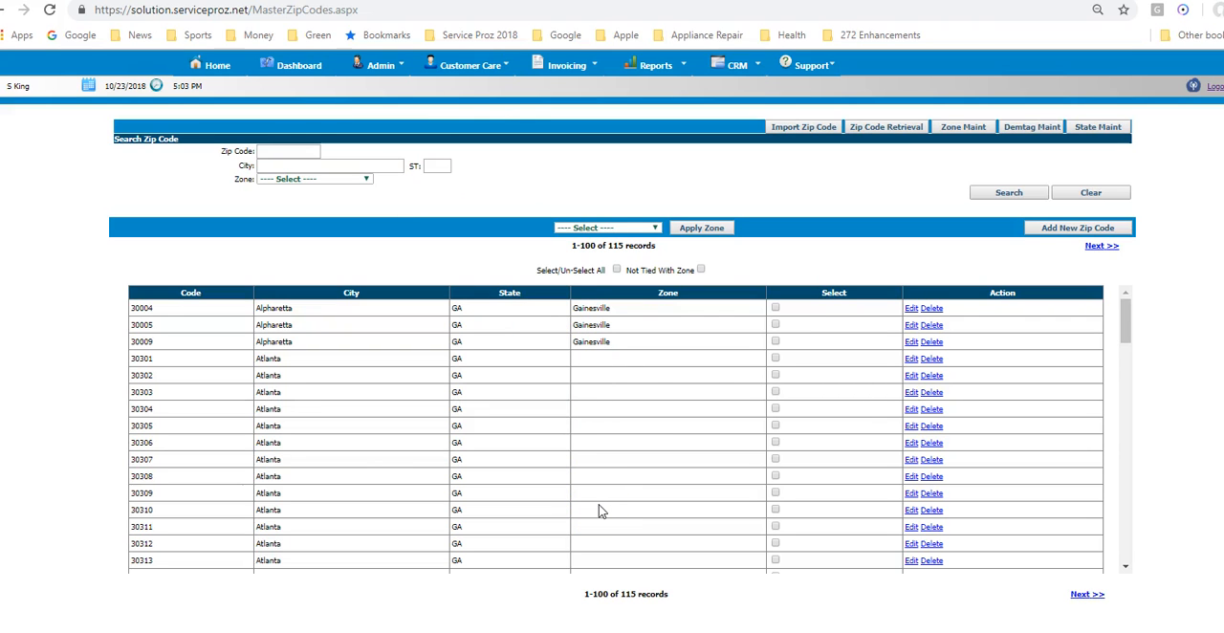
- Apply the Atlanta North zone to zip codes 30301, 30302, 30303, 30304 and 30305
click(775, 359)
click(776, 374)
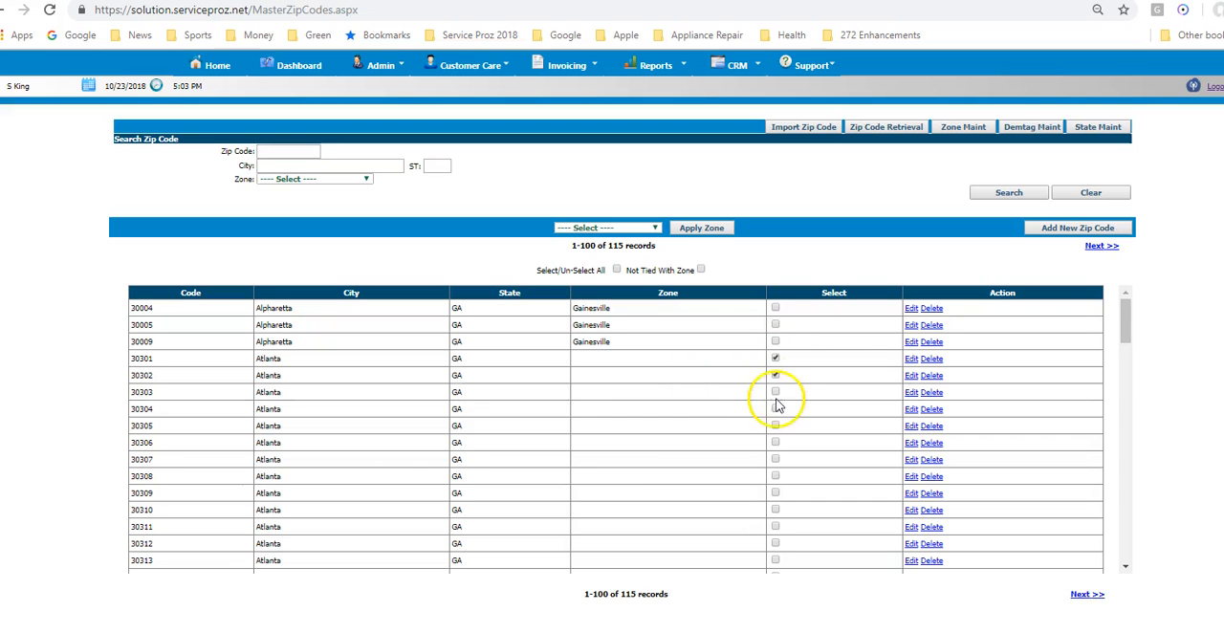
click(775, 392)
click(775, 409)
click(776, 426)
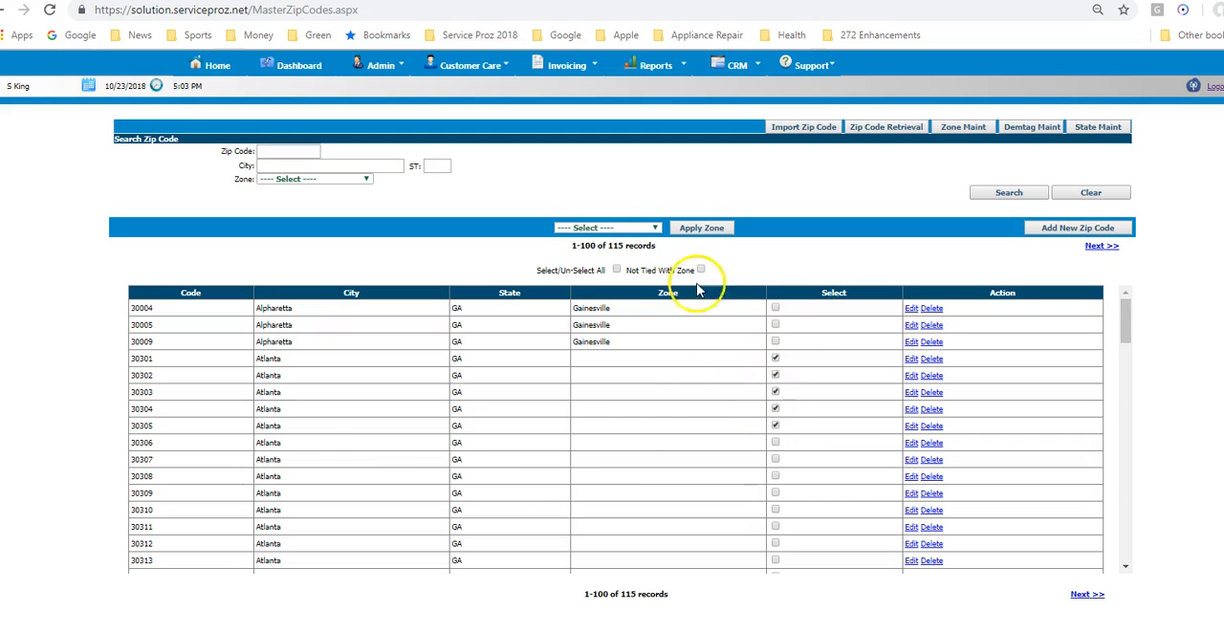
click(604, 229)
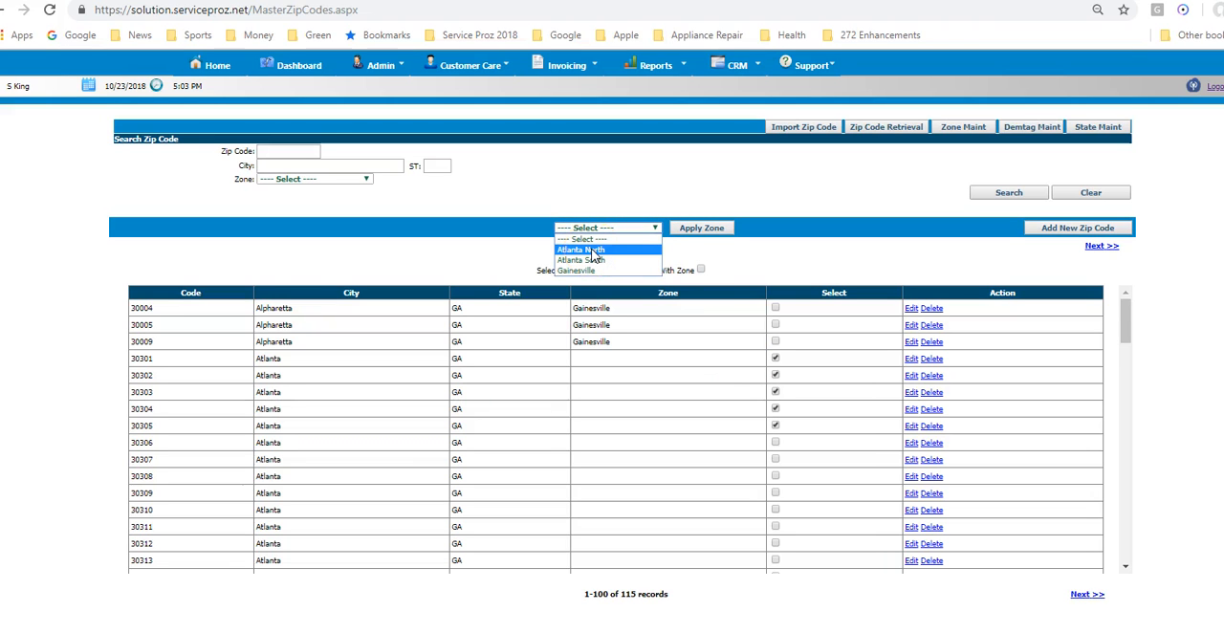
click(592, 251)
click(702, 228)
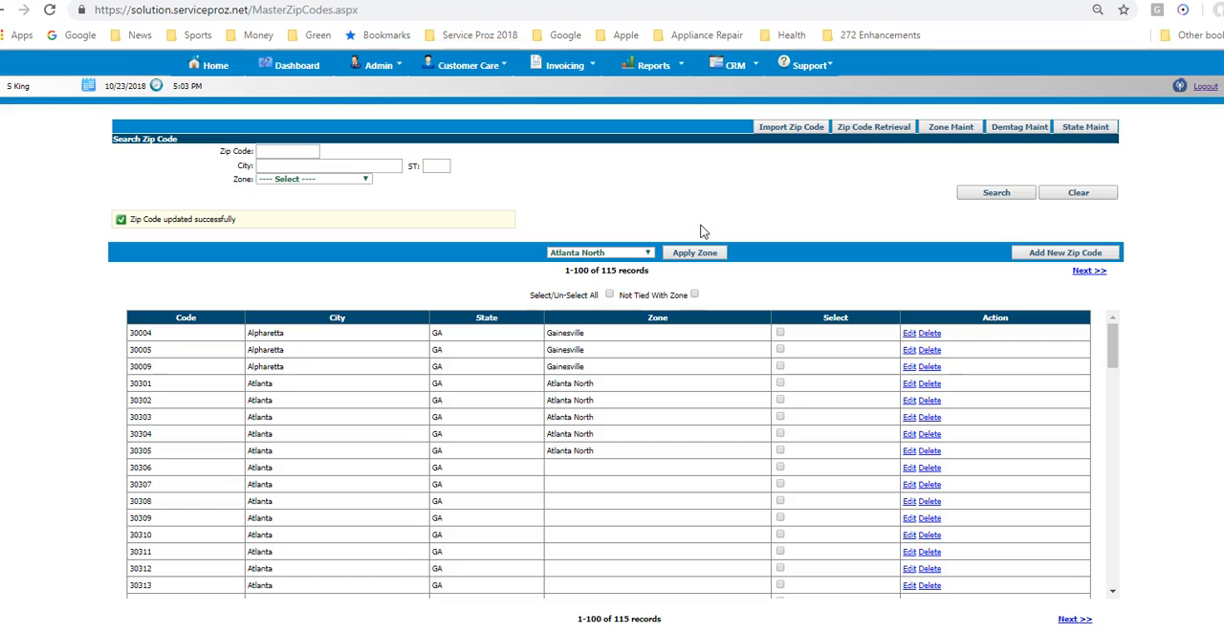
- Open the second employee's record from the employee setup list and bring up the zones assigned to that employee
click(363, 67)
mouse_move(363, 135)
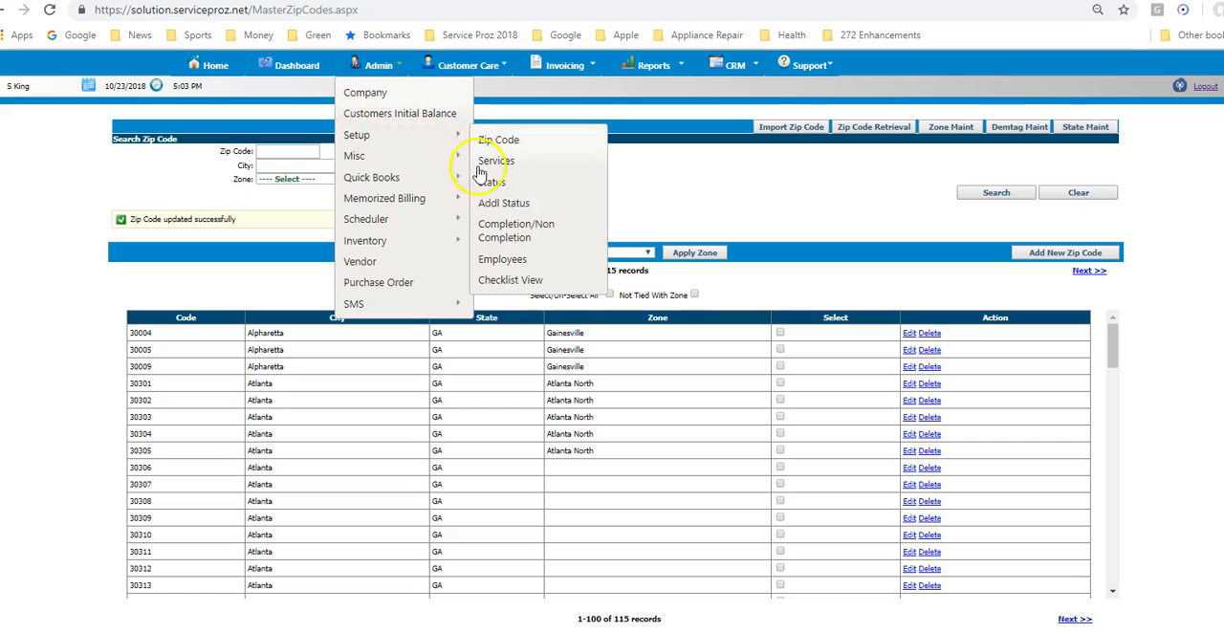
click(523, 269)
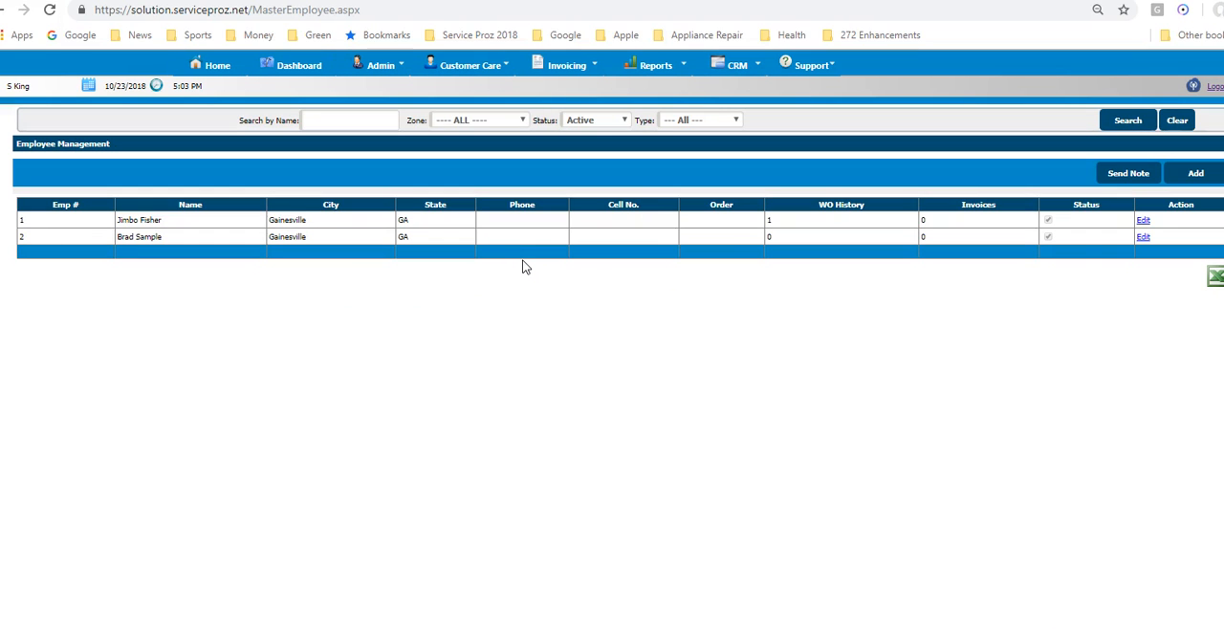
click(1143, 237)
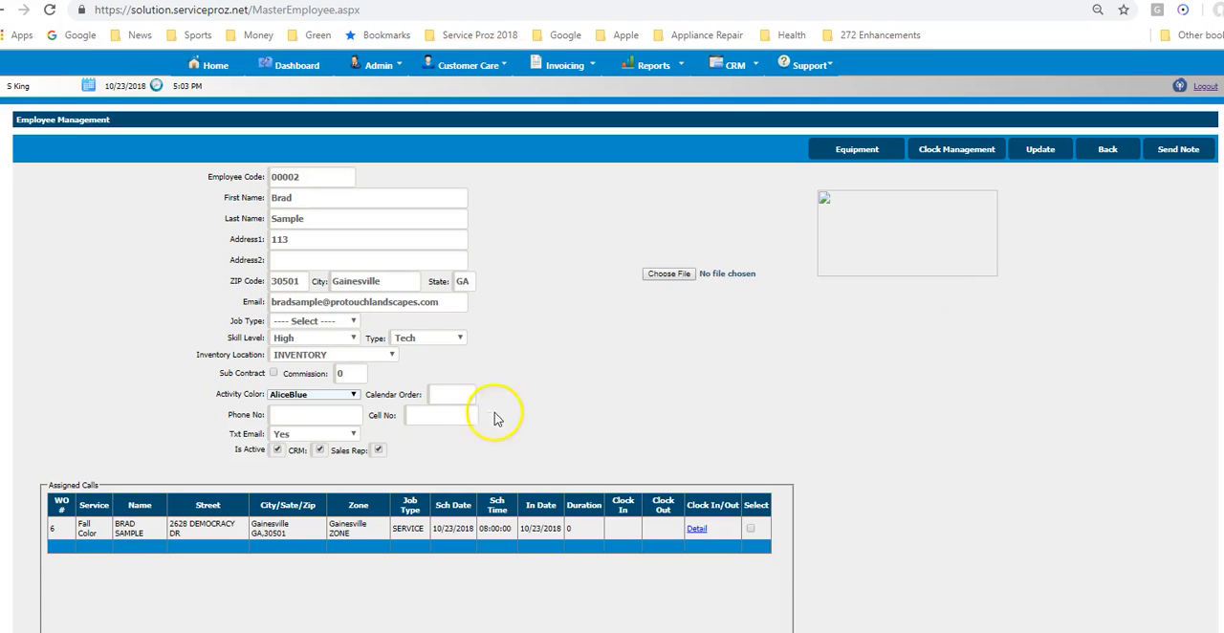
scroll(496, 418, down, 3)
click(503, 533)
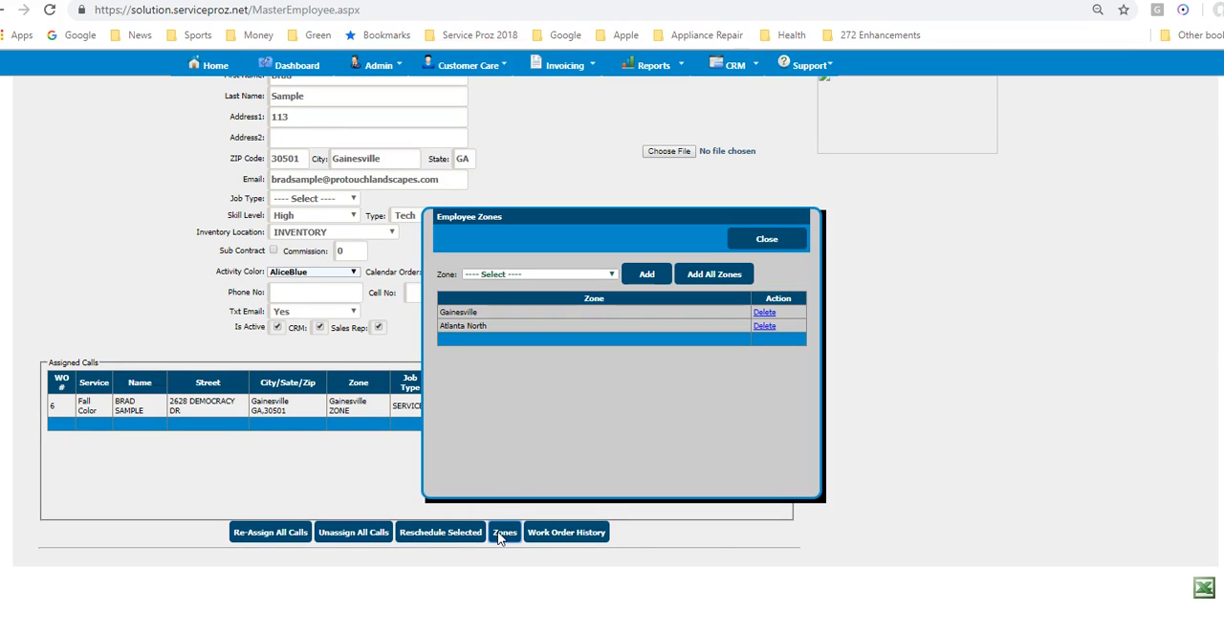
- Add the Atlanta South zone to the employee, close the employee zones, and return to the home page
click(561, 275)
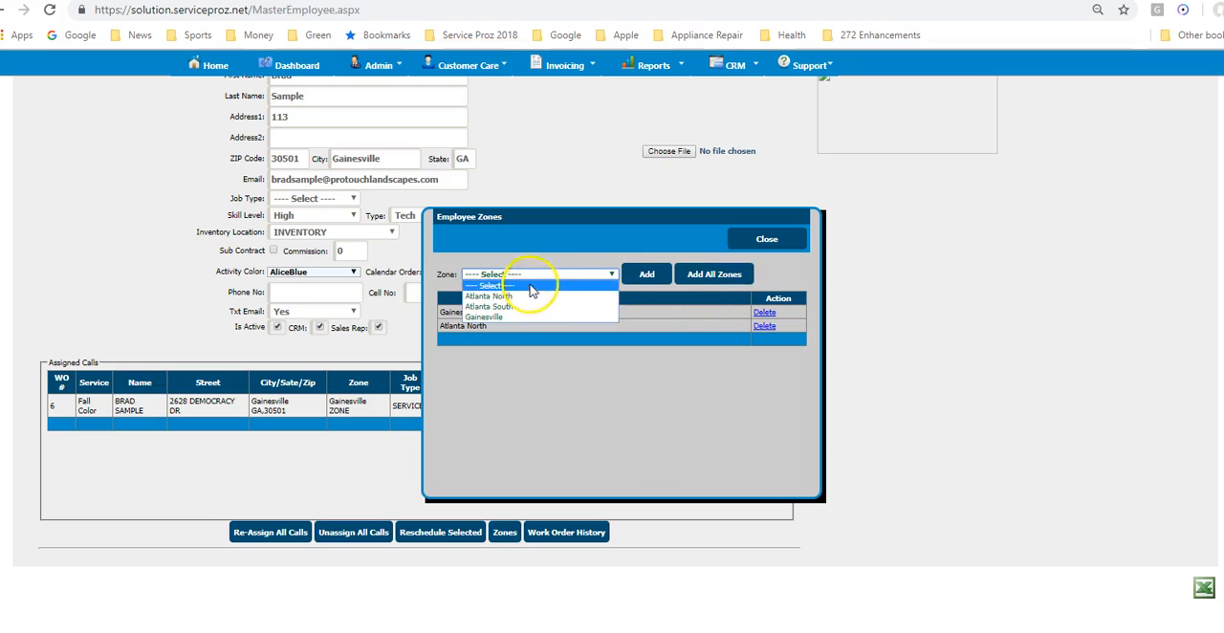
click(492, 306)
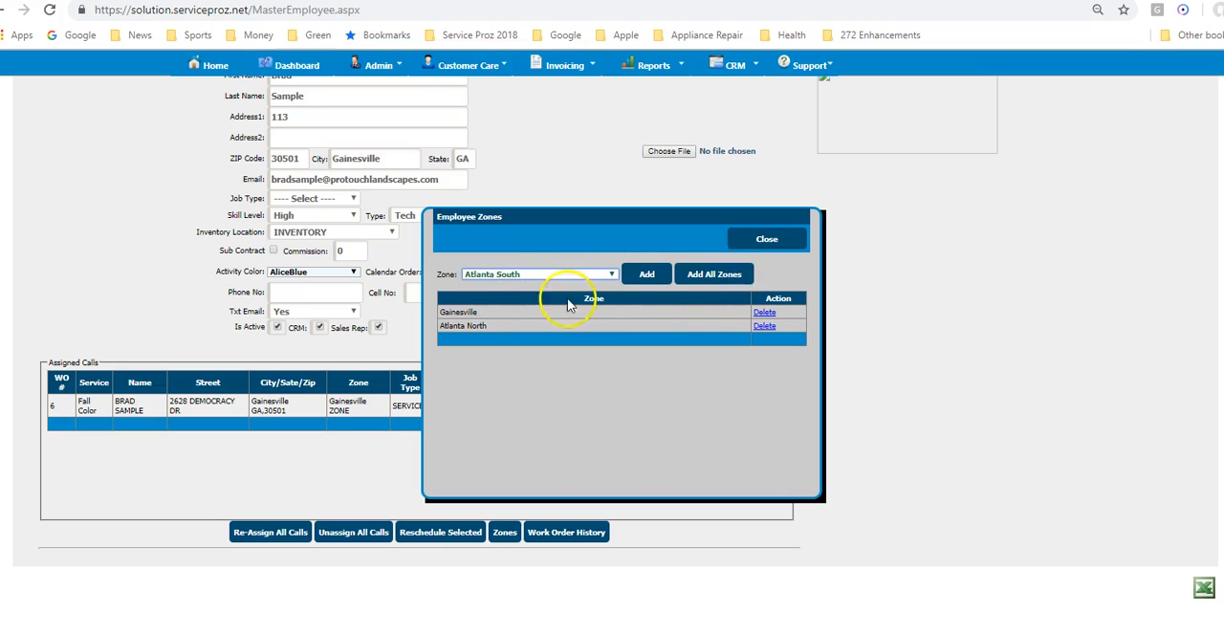
click(646, 276)
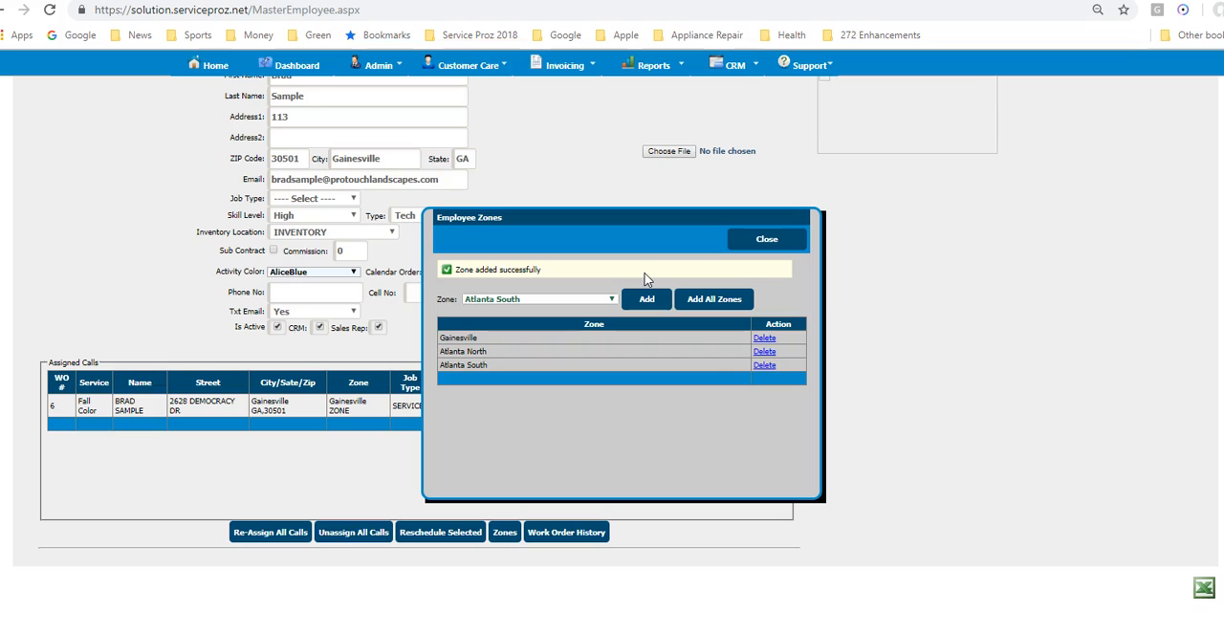
click(762, 244)
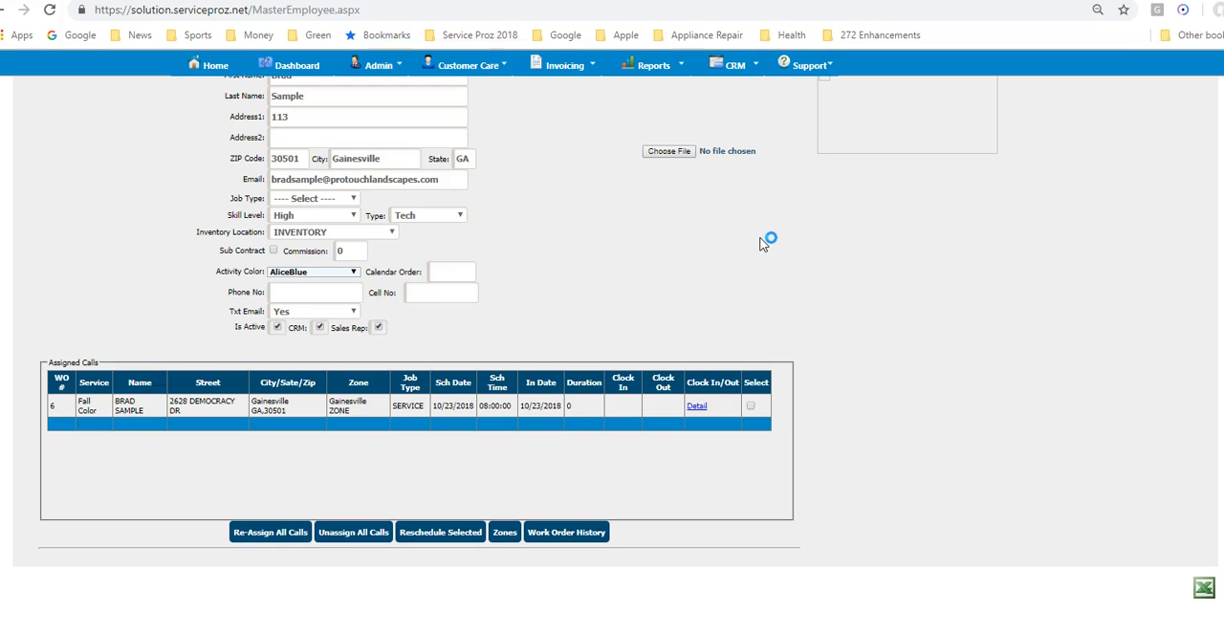
click(199, 69)
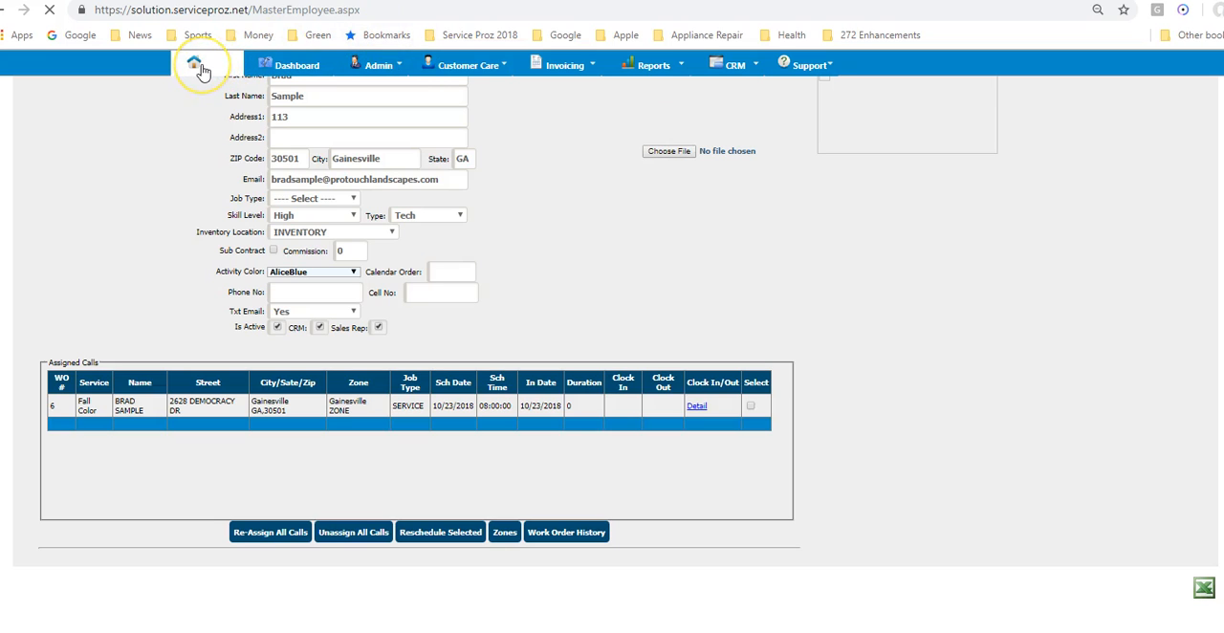